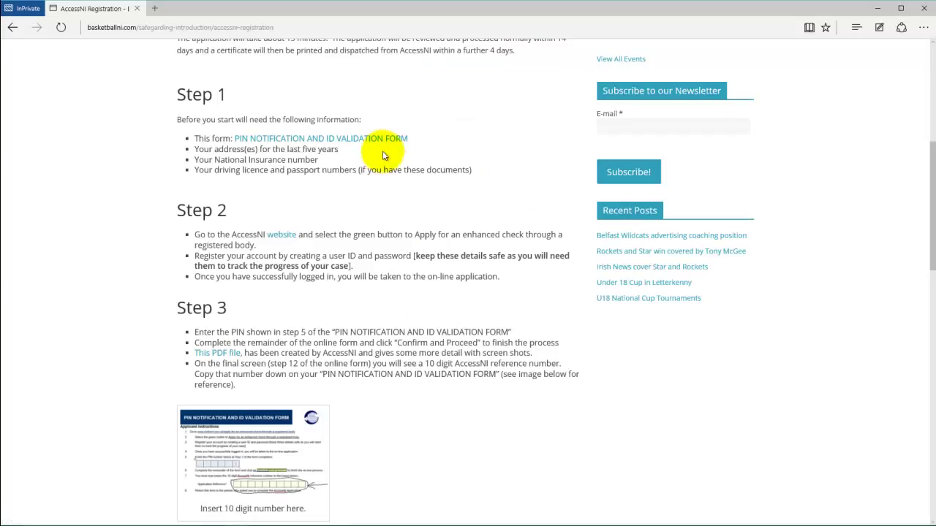
Step: Scroll to Step 2 and follow the AccessNI website link to the nidirect enhanced check page
scroll(382, 157, down, 1)
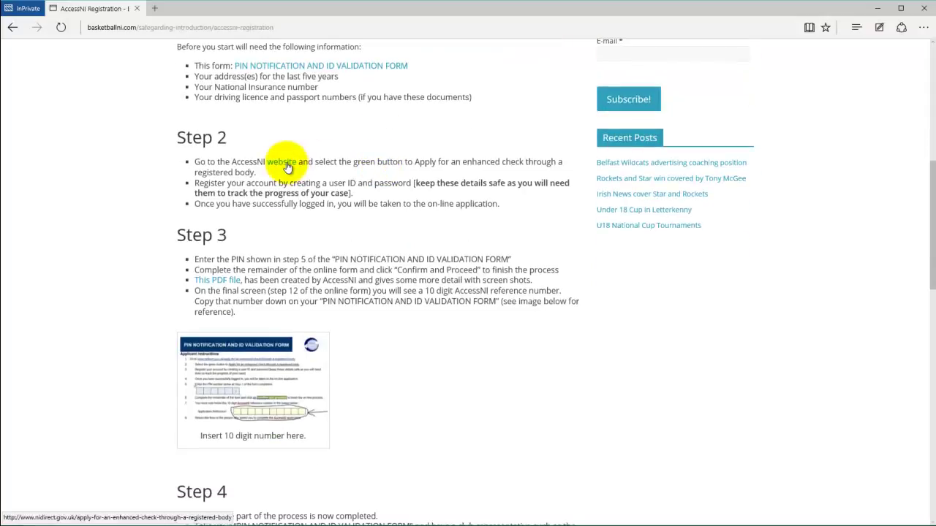
click(287, 168)
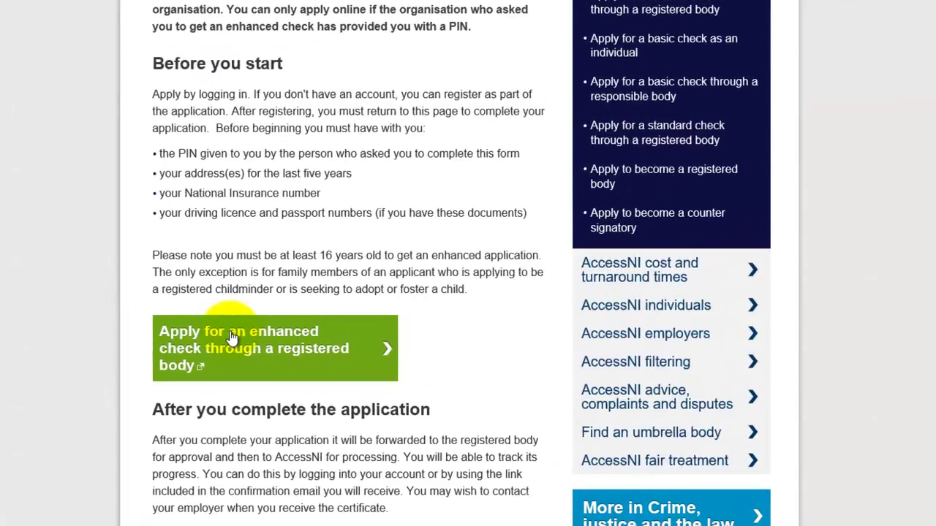
Step: Start a new AccessNI account from Apply, entering the email address, a password and its confirmation
click(231, 336)
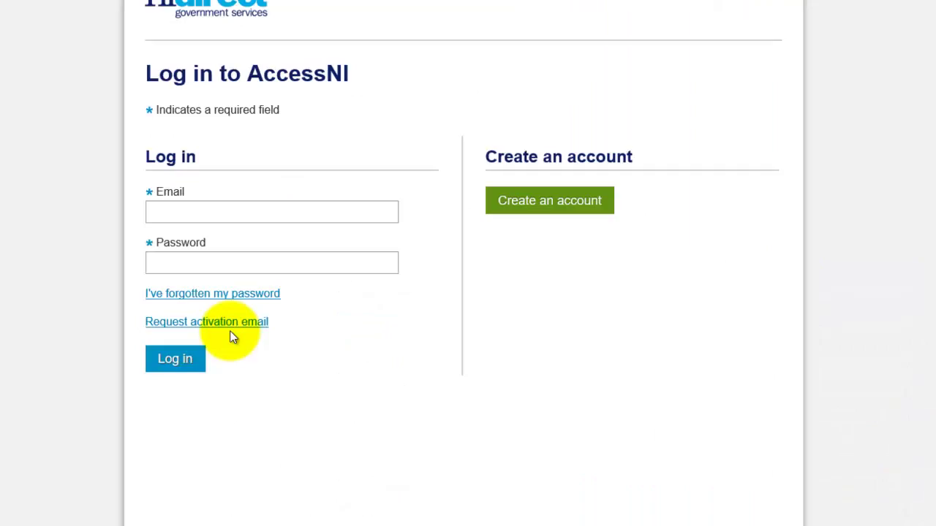
click(534, 208)
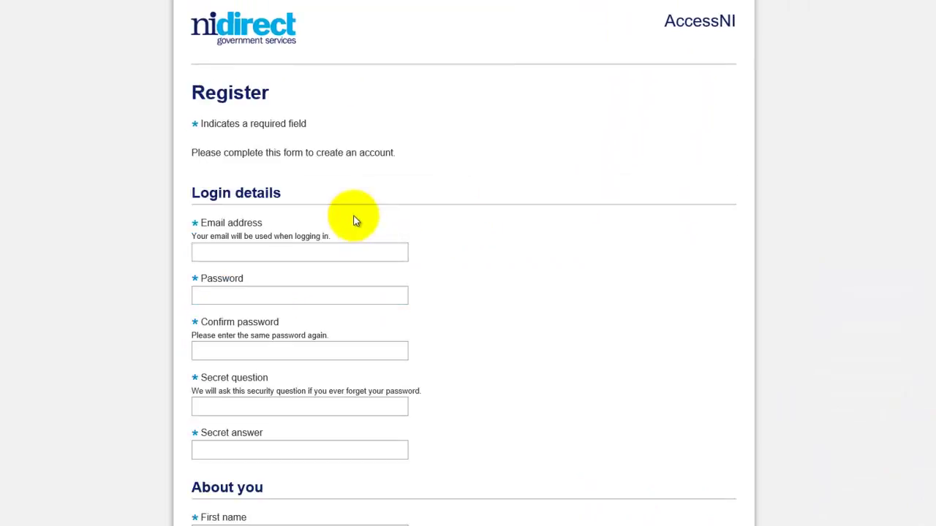
click(282, 253)
text(john@mail.@example.com.uk)
key(Tab)
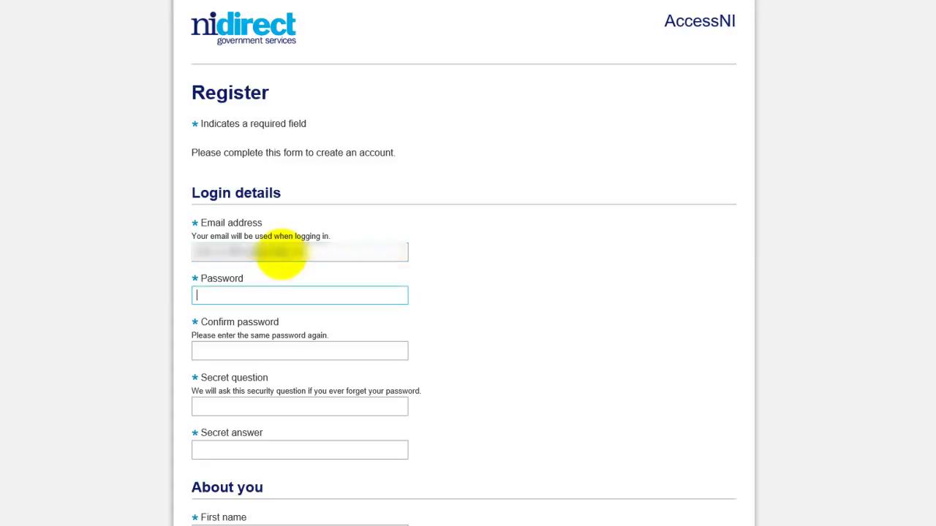
text(********)
key(Tab)
text(*)
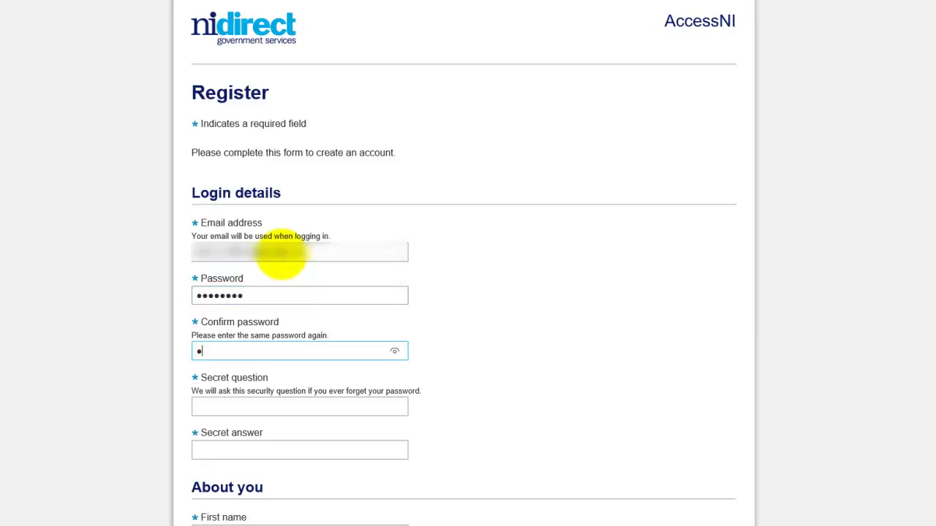
text(*******)
key(Tab)
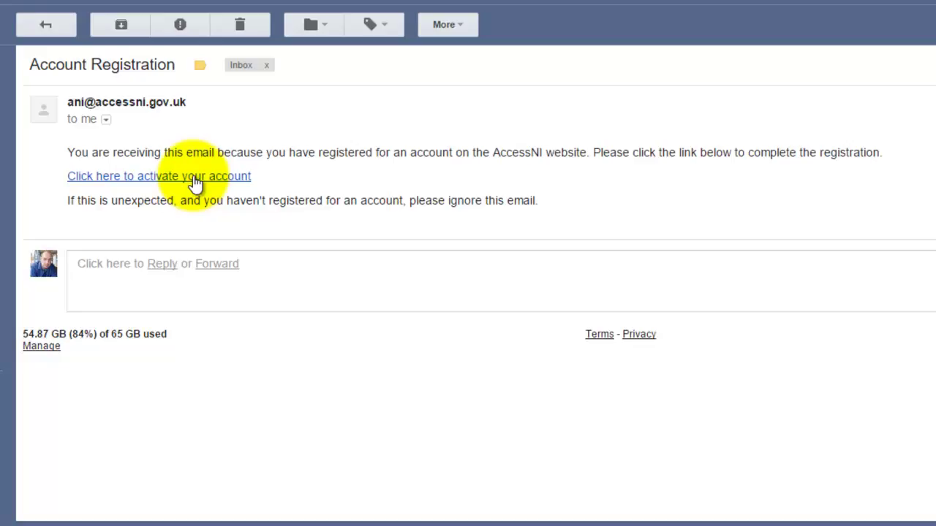
Step: Activate the account from the Gmail registration link and continue to AccessNI criminal record checks
click(196, 177)
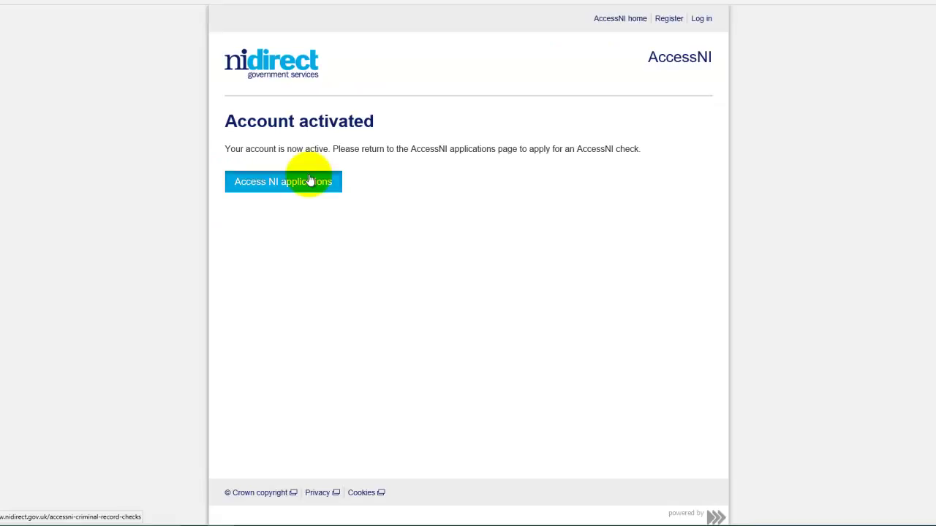
click(316, 201)
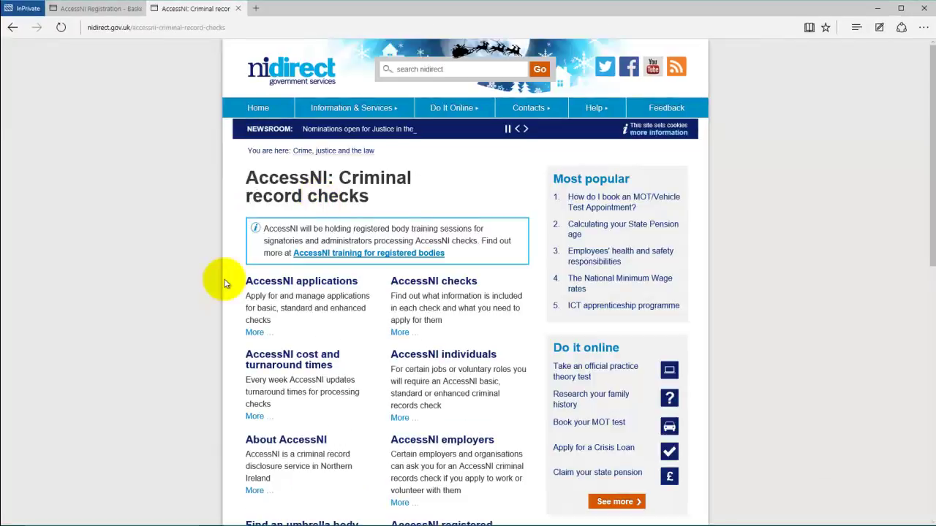
Step: Open 'Apply for an enhanced check through a registered body' and log in with the account email and password
click(278, 288)
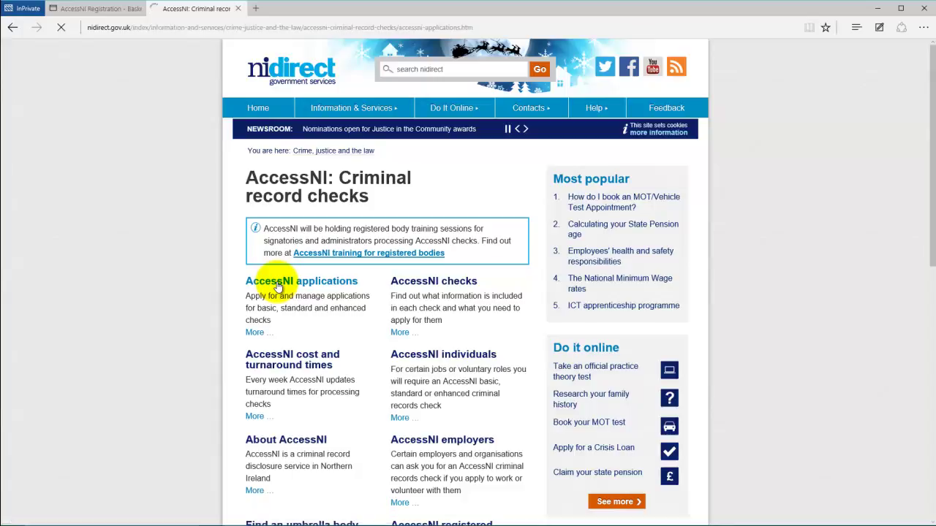
scroll(278, 285, down, 4)
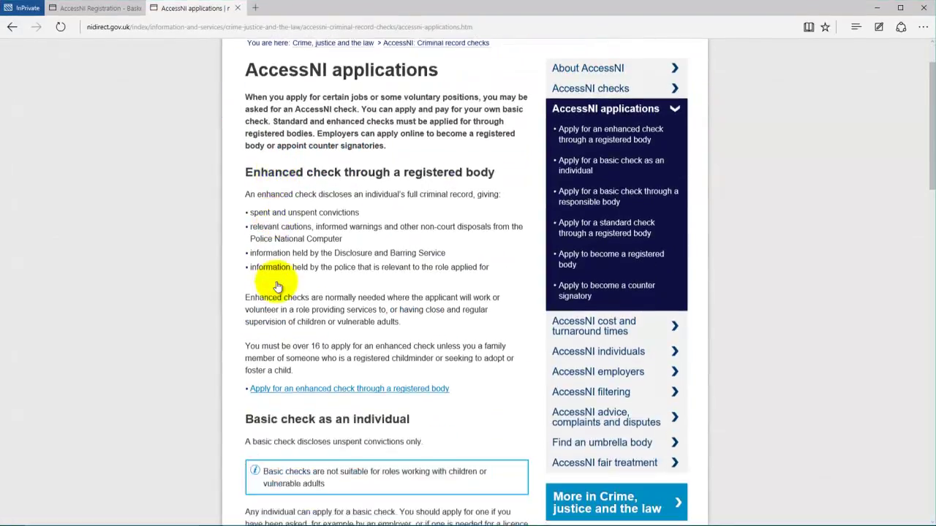
scroll(278, 287, up, 1)
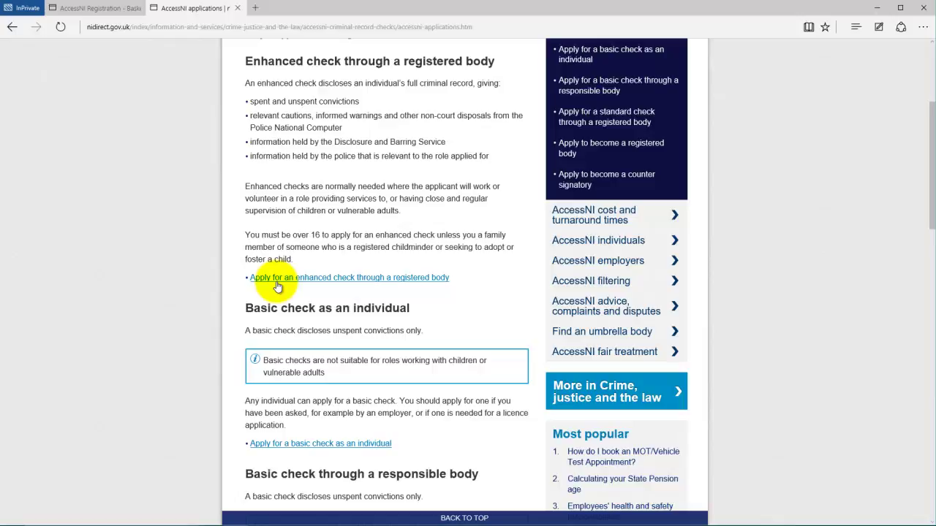
click(278, 282)
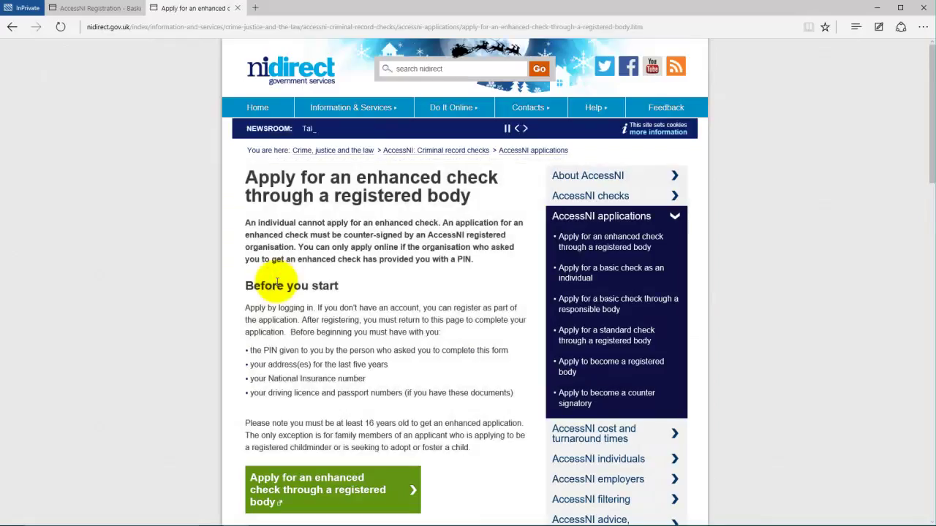
scroll(278, 281, down, 2)
click(269, 333)
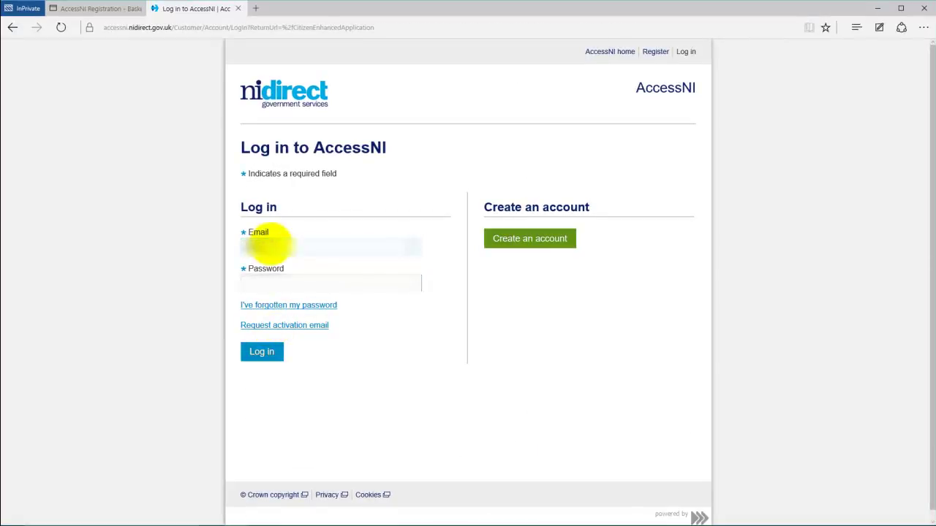
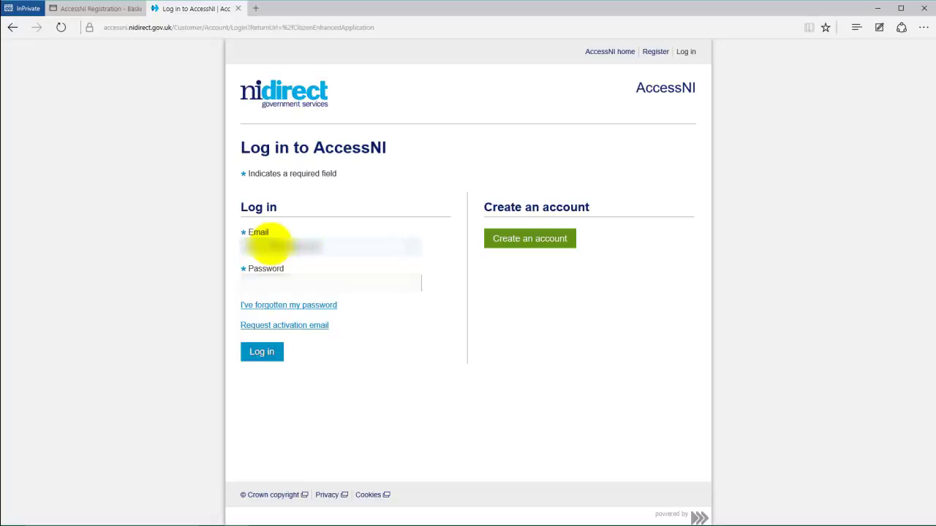
text(********)
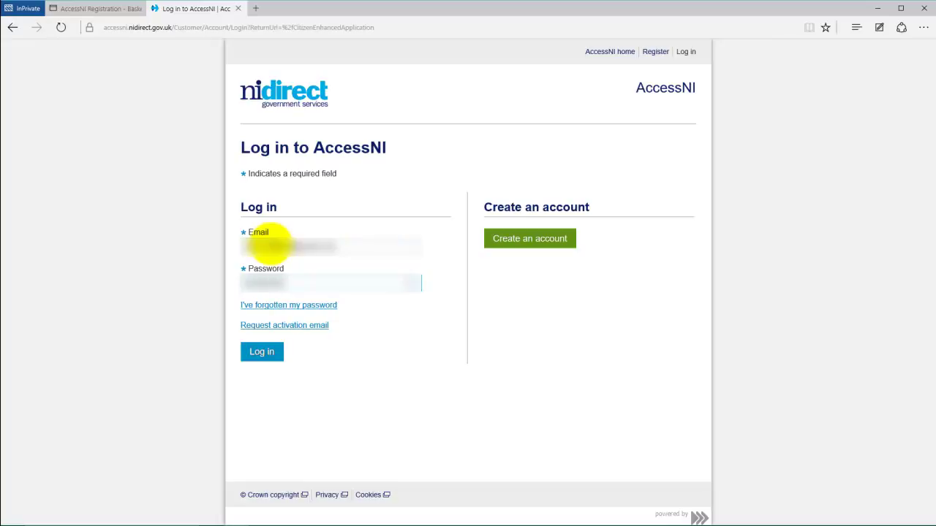
click(260, 352)
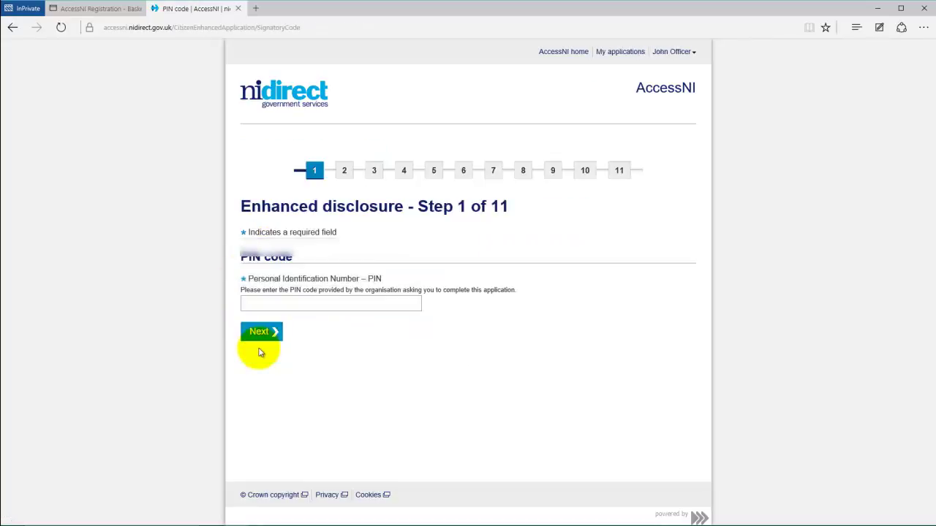
Step: Enter the PIN code from the PIN Notification form and continue
click(285, 305)
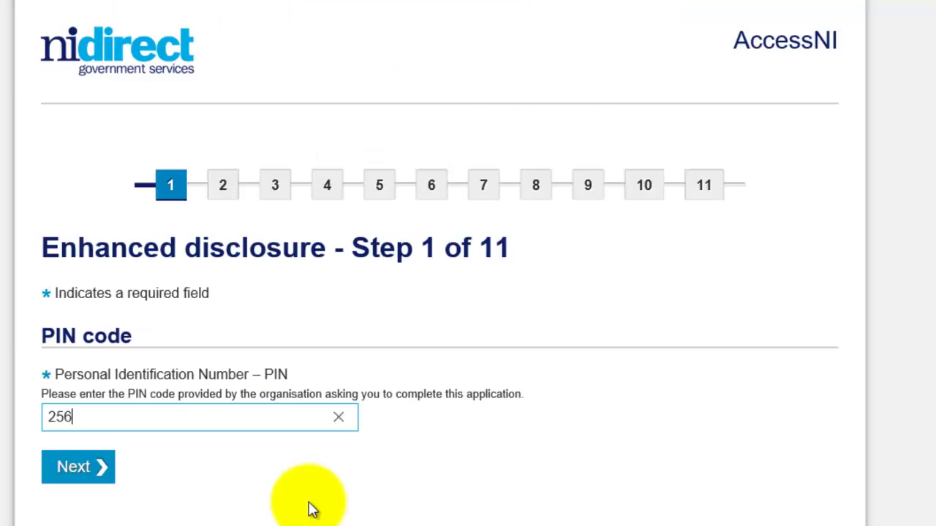
text(765)
click(99, 471)
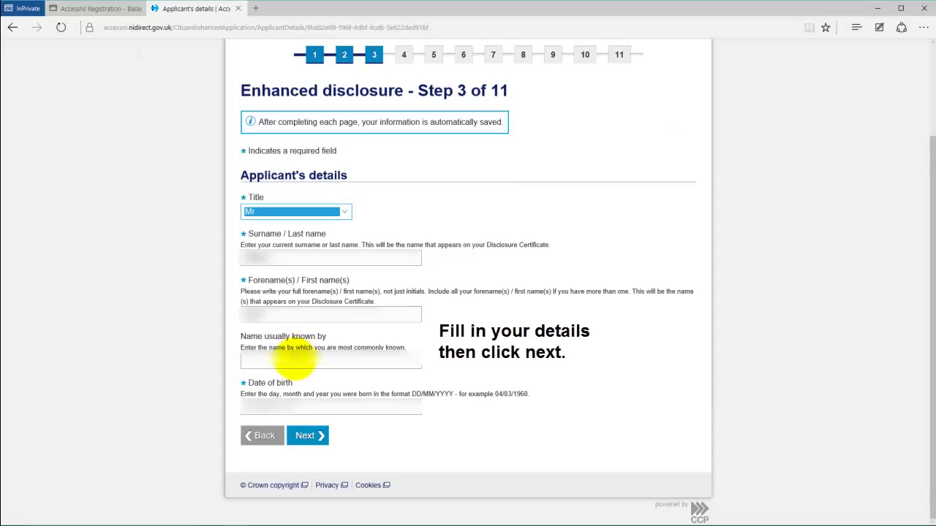
Step: Fill in the name usually known by and the date of birth, then continue to details history
click(292, 358)
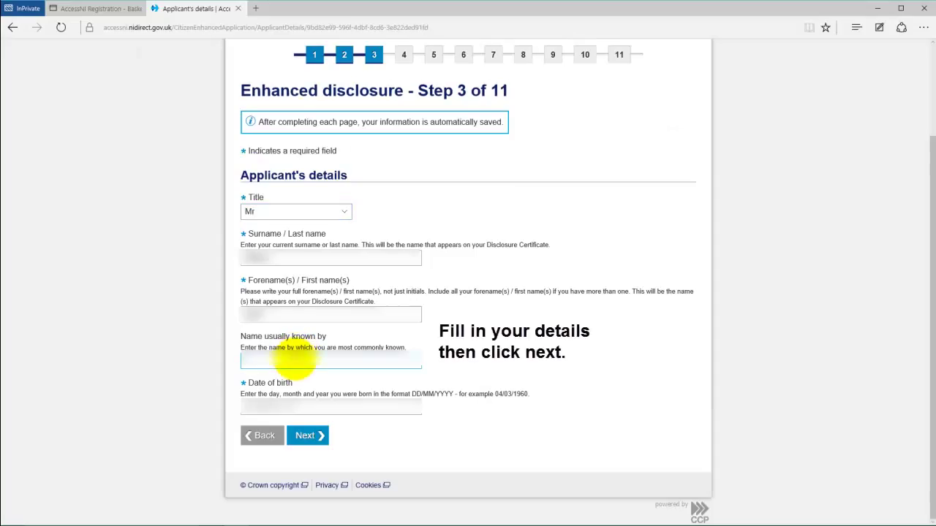
text(Joh)
key(Tab)
text(01)
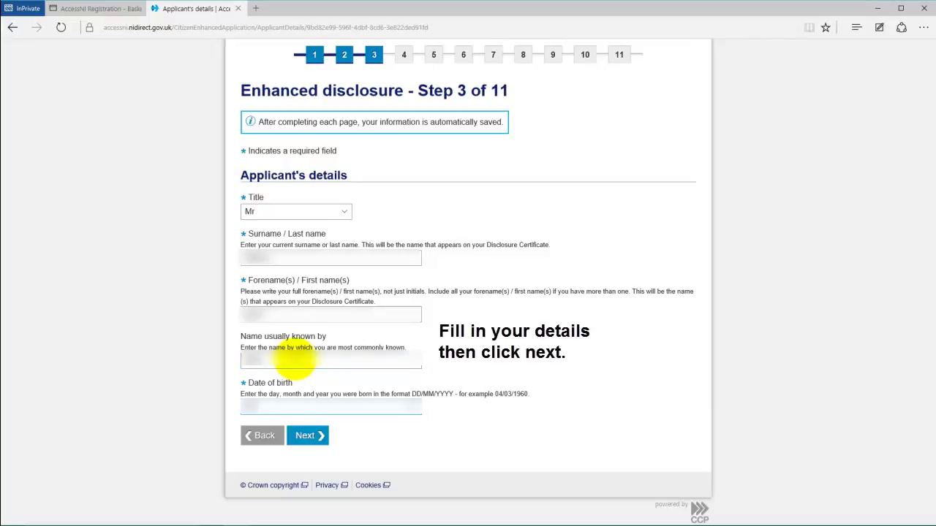
text(/01/1990)
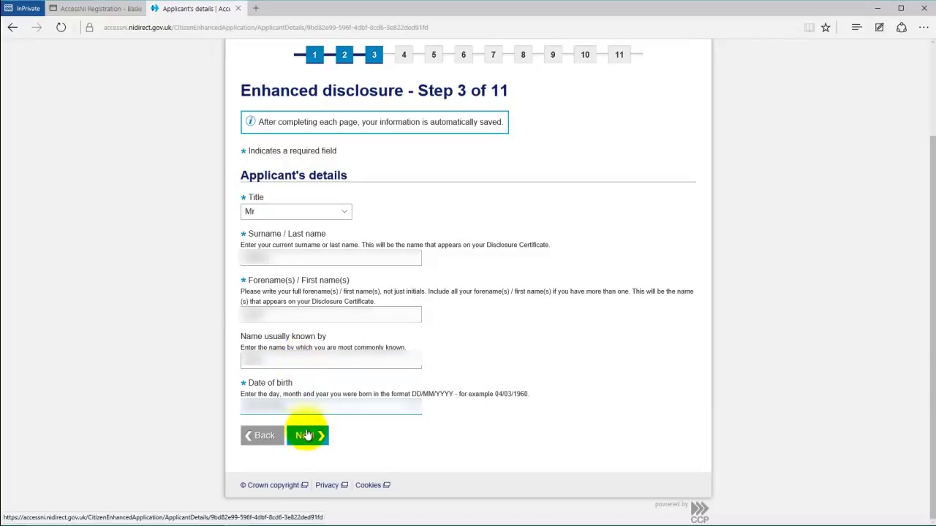
click(306, 437)
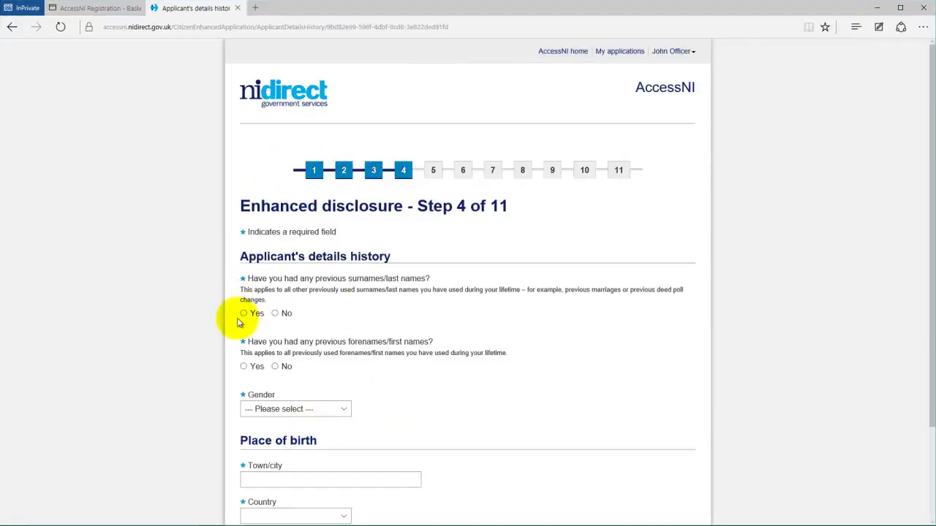
Step: Answer No to both previous surnames and previous forenames
click(275, 314)
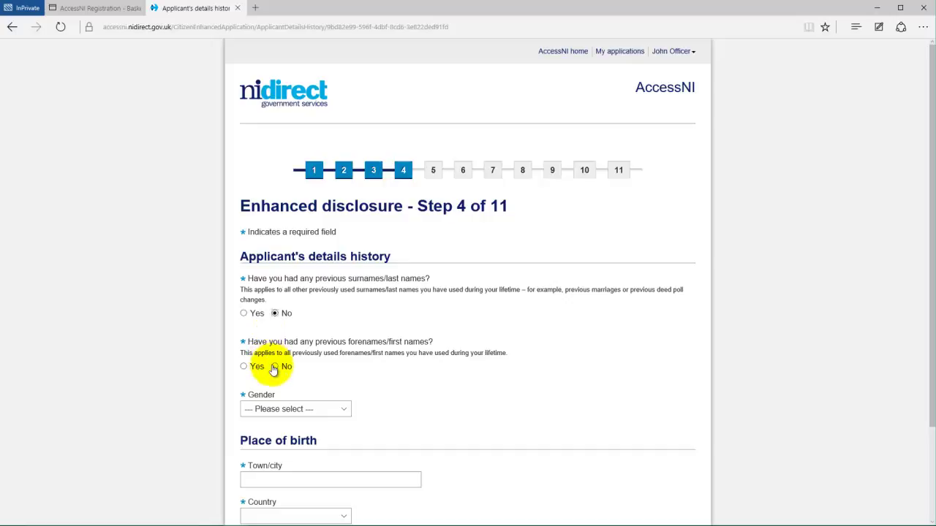
click(275, 366)
scroll(395, 413, down, 2)
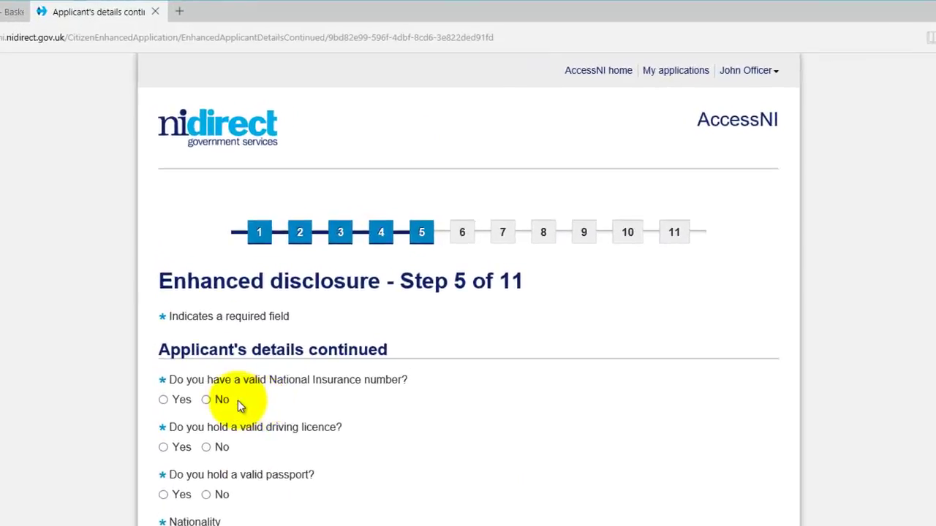
Step: Answer Yes to having a National Insurance number and enter the applicant's NI number
click(154, 418)
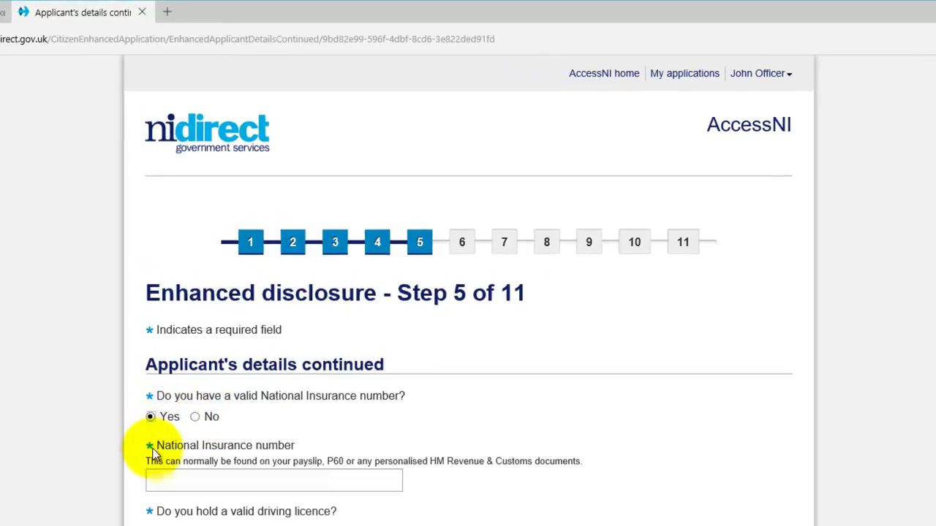
click(153, 477)
text(AB)
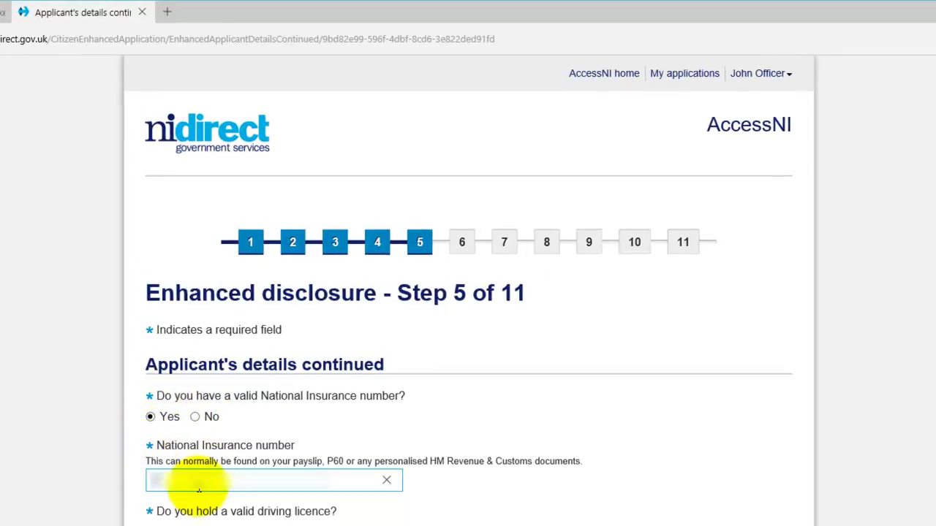
text(123456C)
key(Tab)
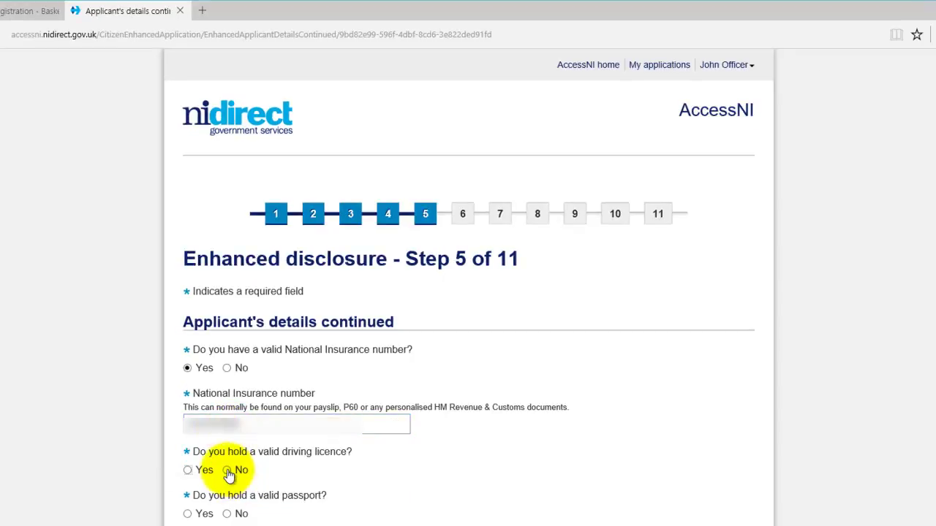
Step: Answer No to driving licence, set organisation reference 'Example Basketball Club Name', and continue
click(229, 471)
click(187, 472)
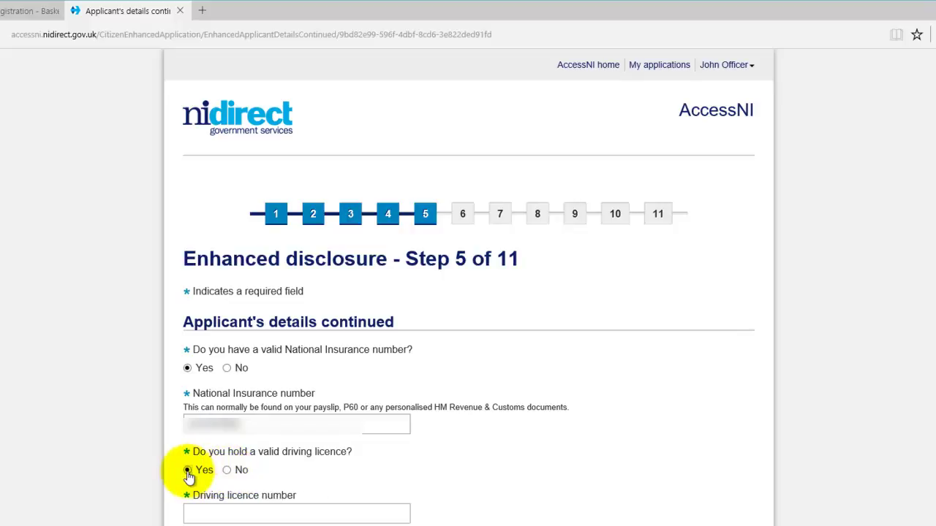
click(227, 471)
text(E)
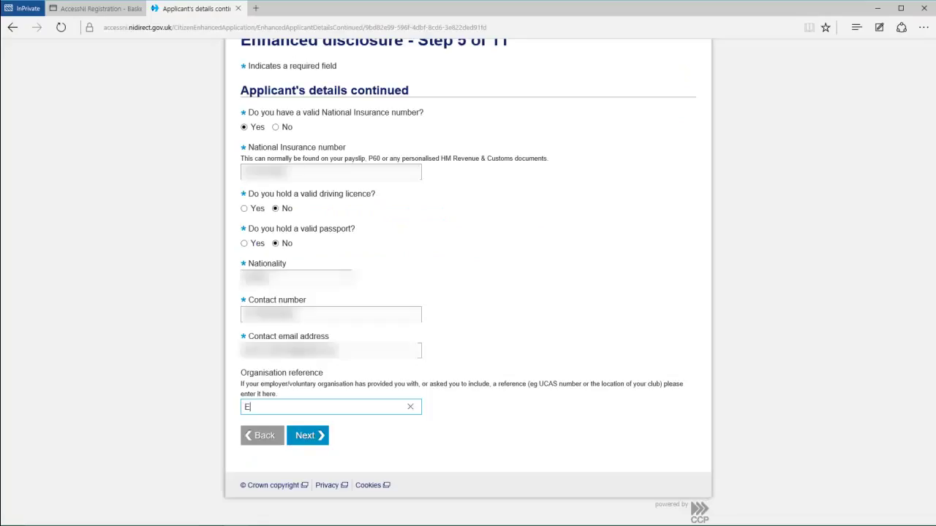
text(xample Basketball Club)
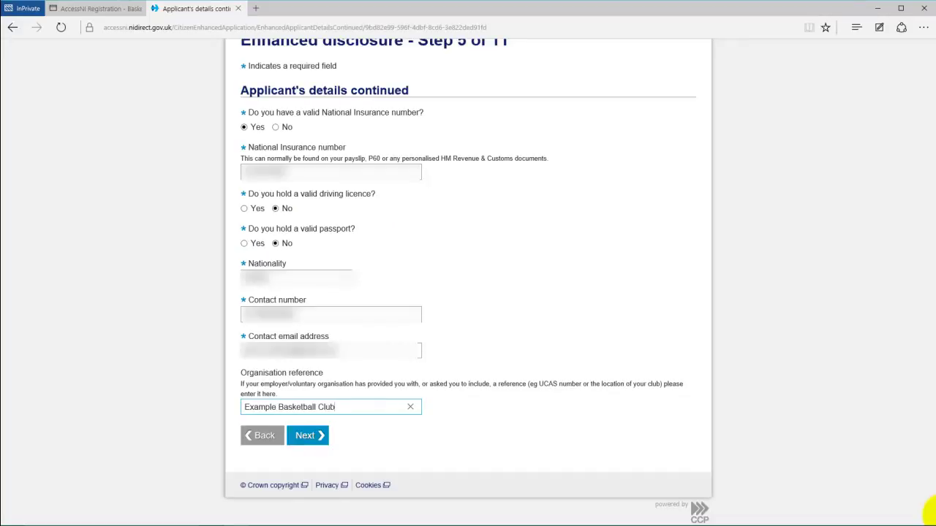
text( Name)
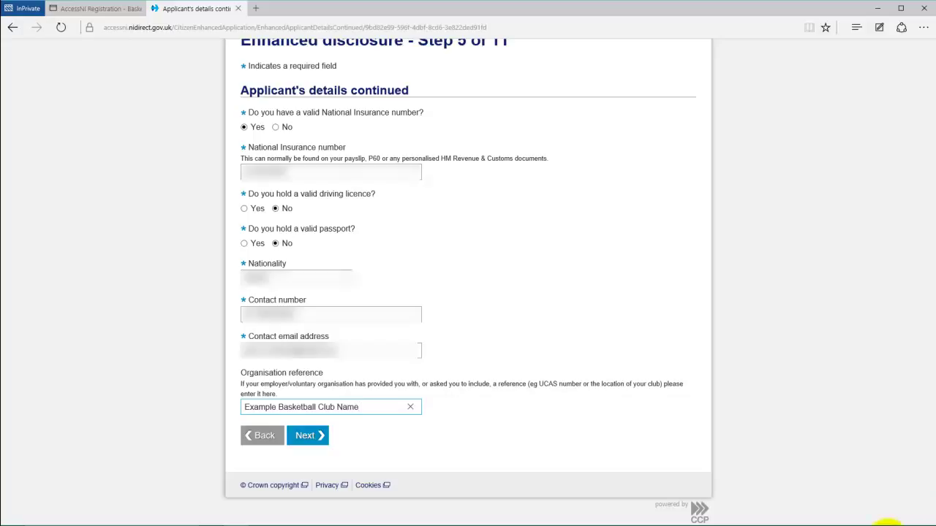
click(310, 436)
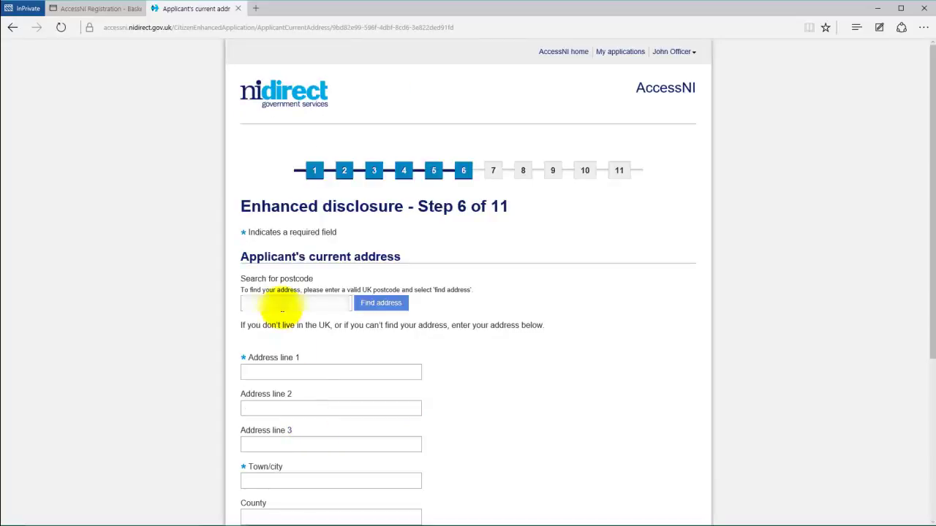
Step: Find the current address by postcode, pass address history, and use it as delivery address
click(280, 302)
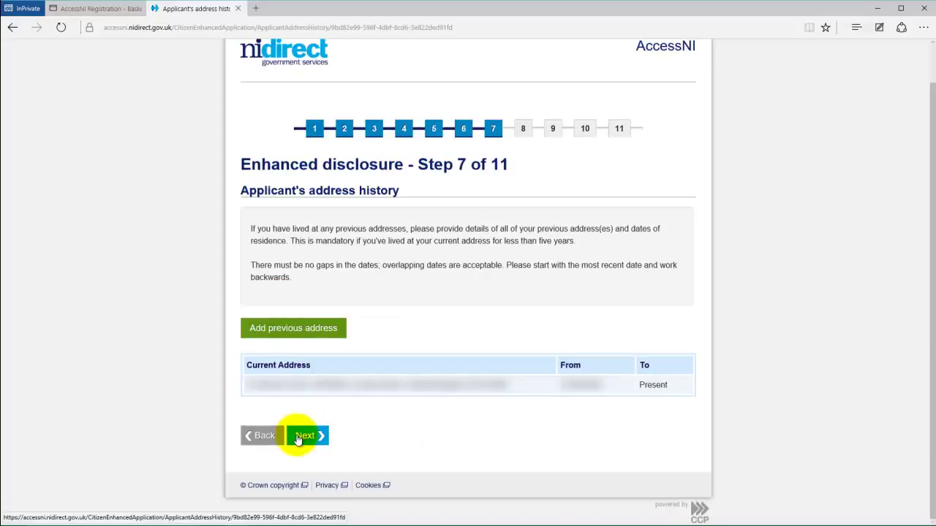
click(304, 436)
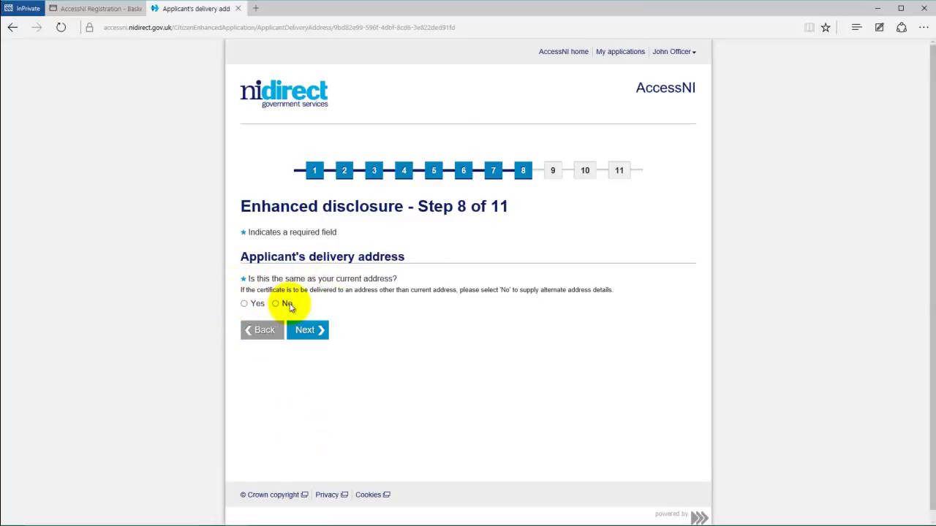
click(244, 303)
click(306, 329)
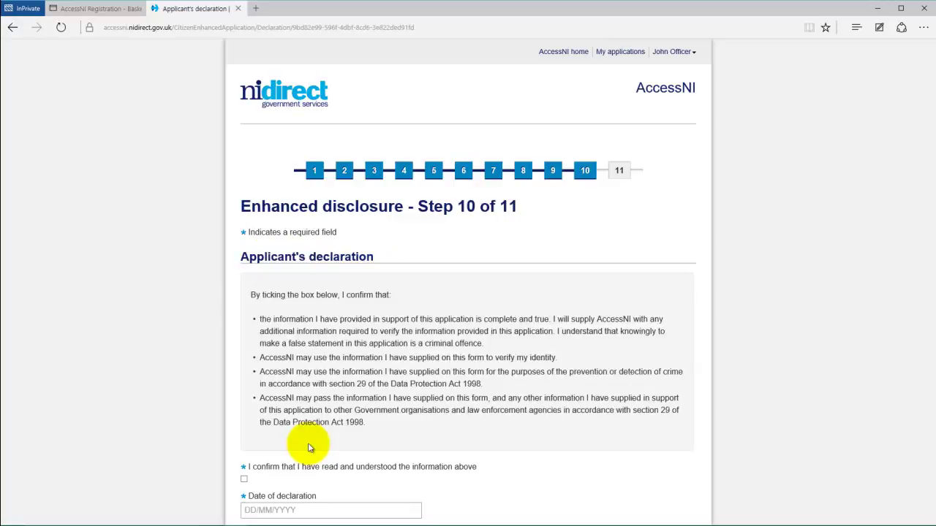
Step: Tick the 'I confirm' declaration dated 24/12/2015 and submit the application
scroll(335, 309, down, 2)
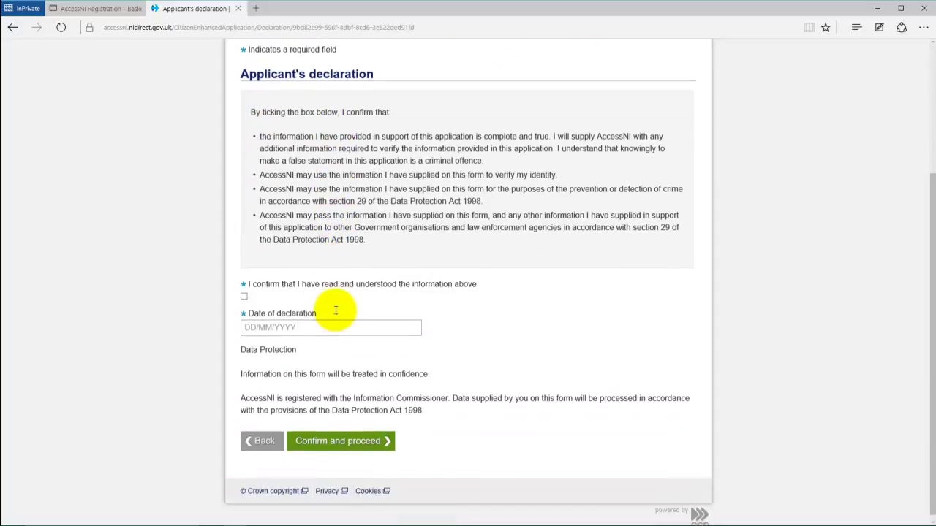
click(245, 292)
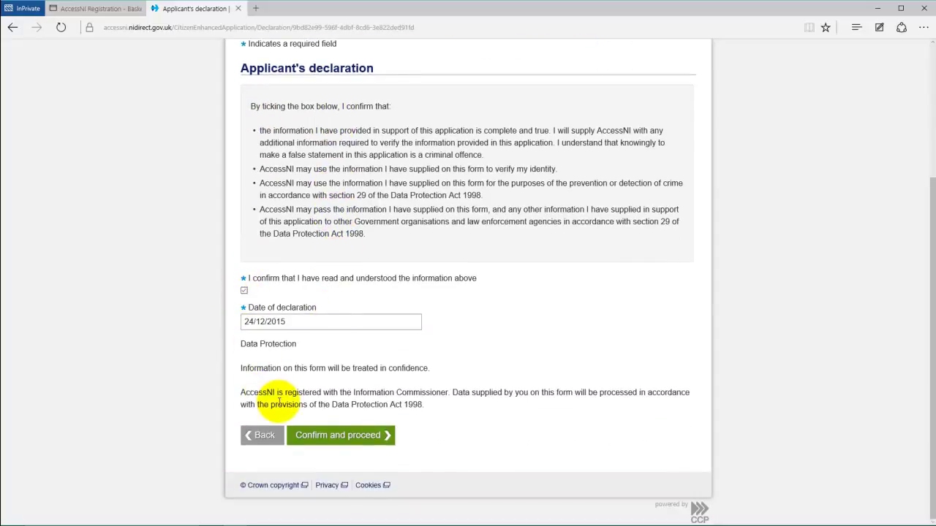
scroll(344, 428, up, 1)
scroll(349, 430, up, 2)
scroll(350, 430, down, 3)
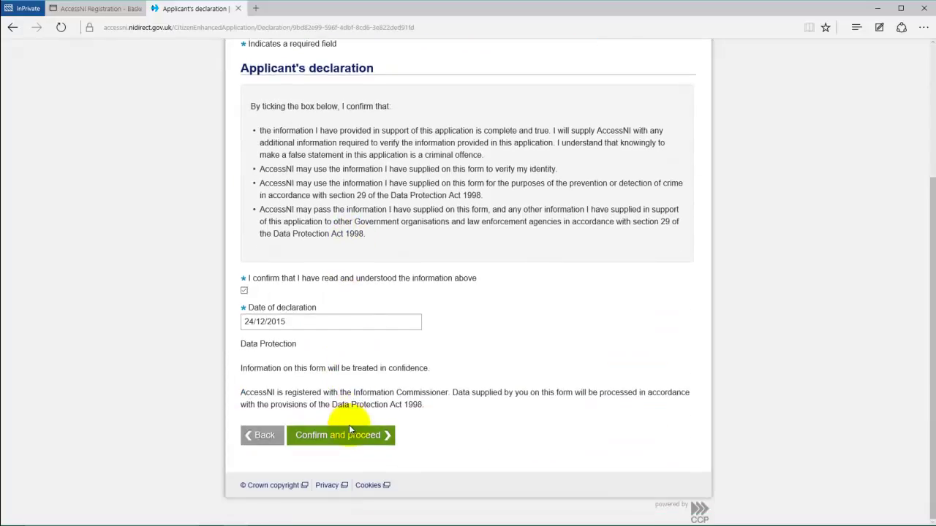
click(346, 431)
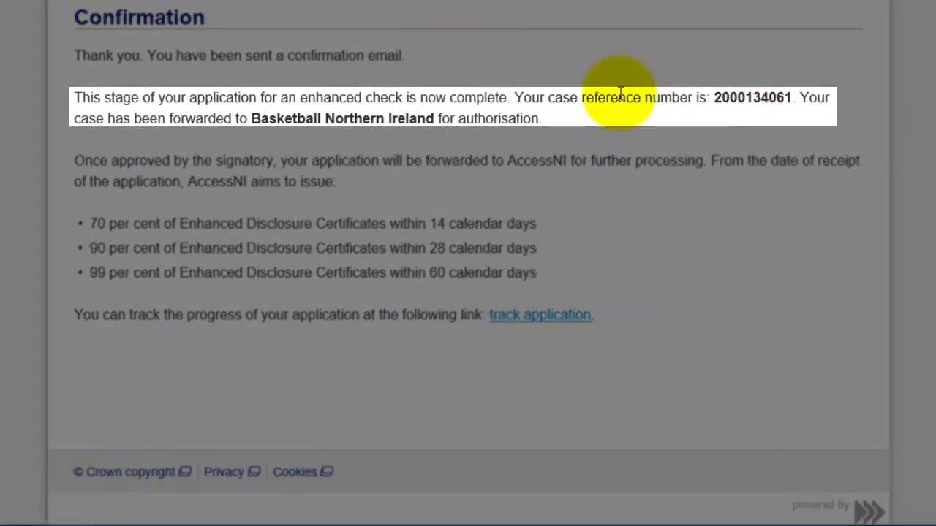
Step: Select the case reference number on the Confirmation page and copy it via the right-click menu
double_click(743, 98)
right_click(742, 98)
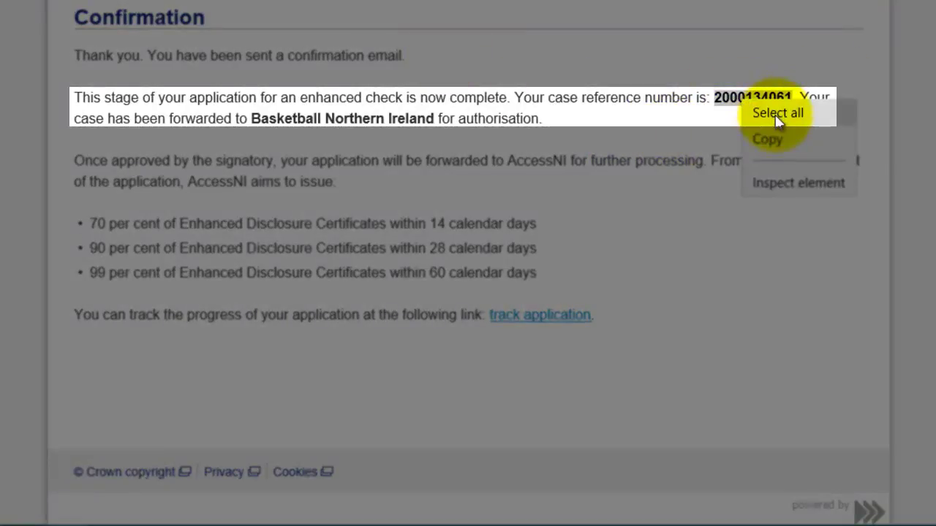
click(775, 141)
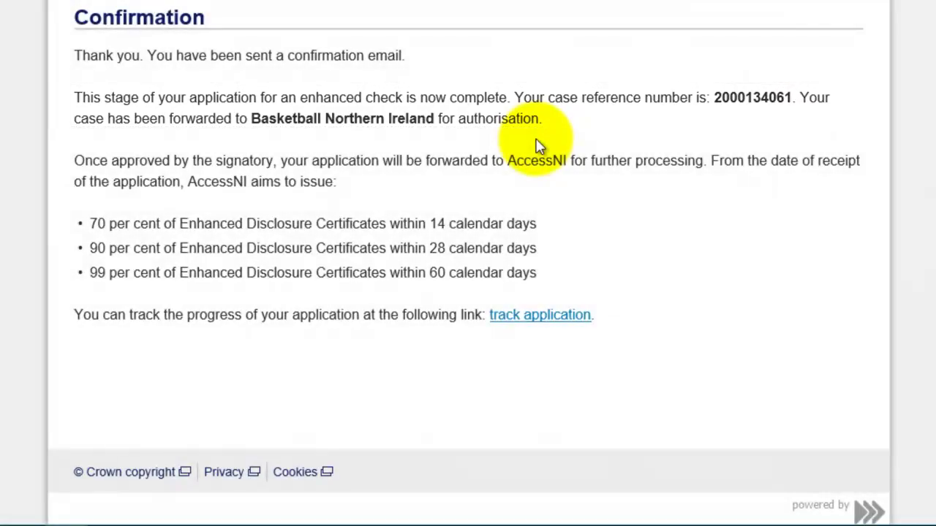
double_click(735, 98)
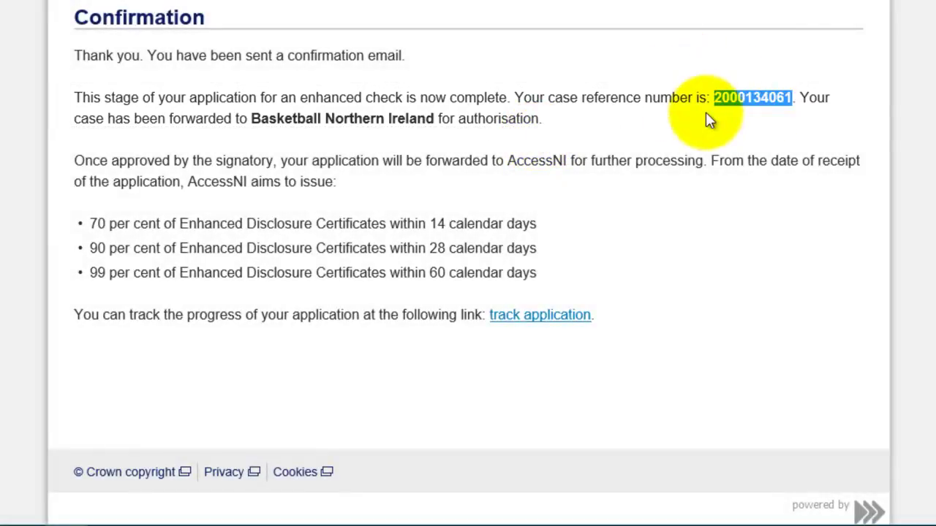